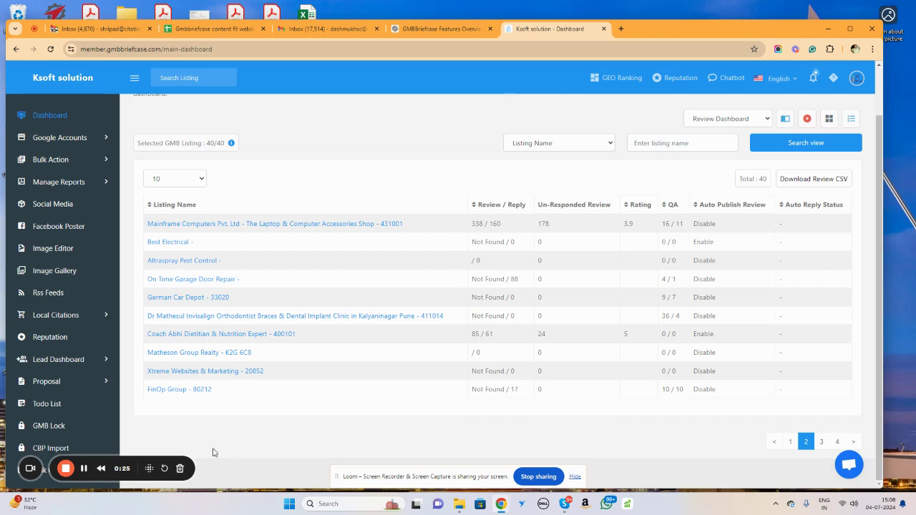
Step: Open the Xtreme Websites & Marketing listing and bring up its Citation Analysis audit form (keyword Marketing agency)
left_click(217, 372)
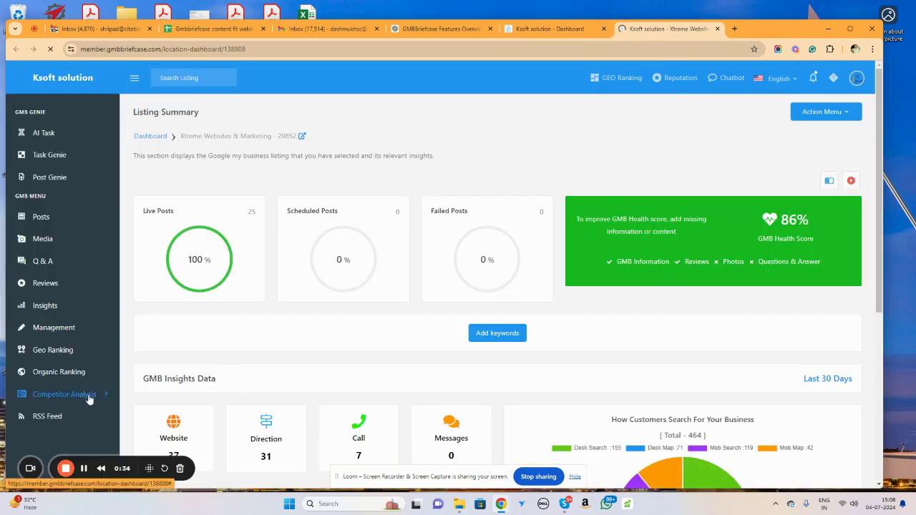
left_click(89, 398)
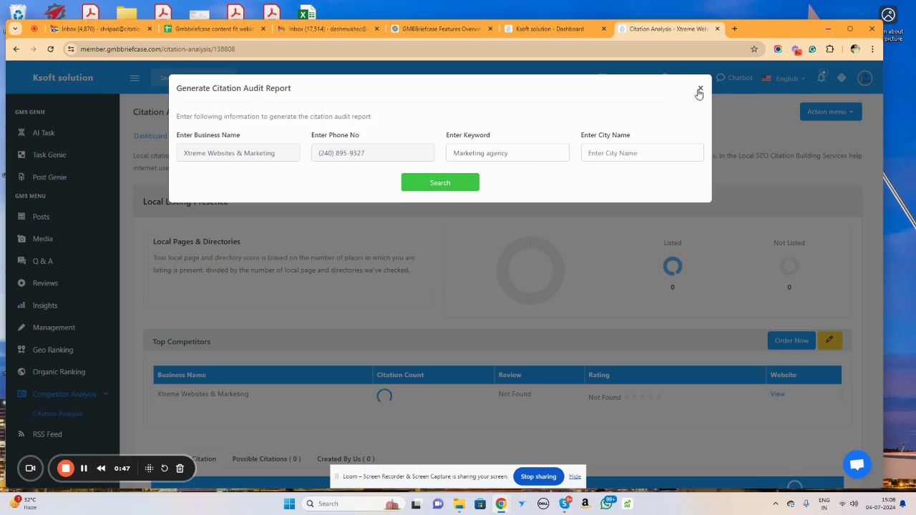
Step: Close the audit form and view the Xtreme Websites & Marketing listing on Google Maps
left_click(700, 89)
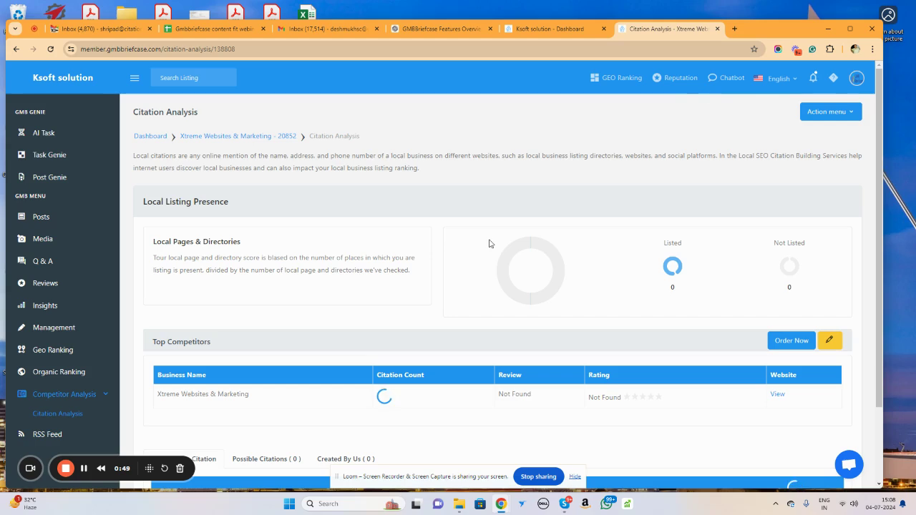
left_click(222, 138)
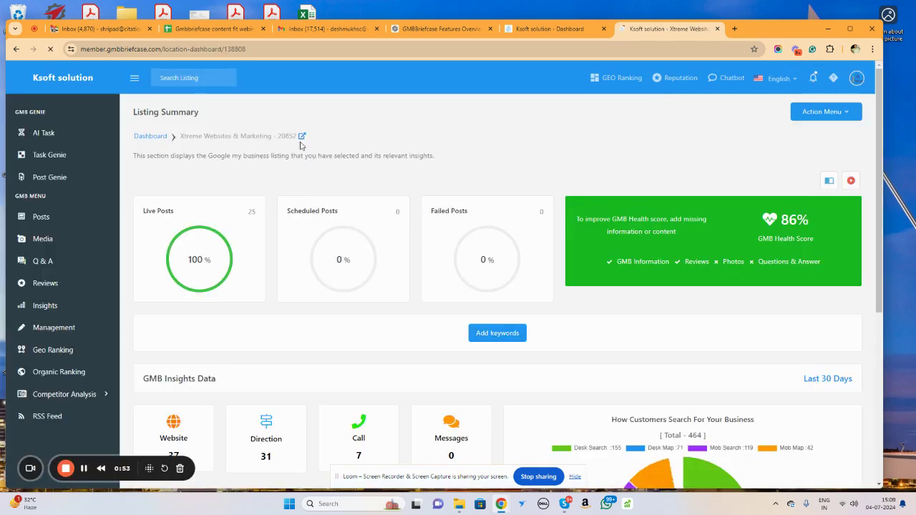
left_click(301, 136)
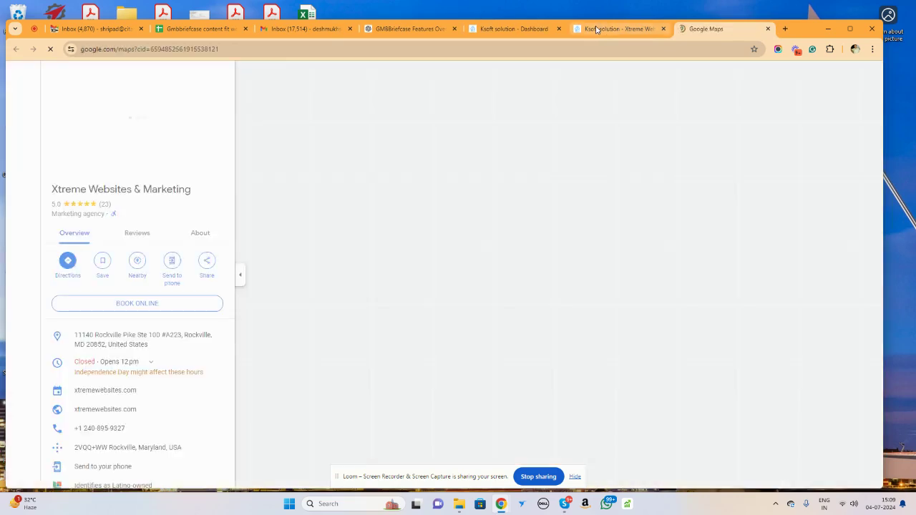
left_click(617, 29)
left_click(63, 394)
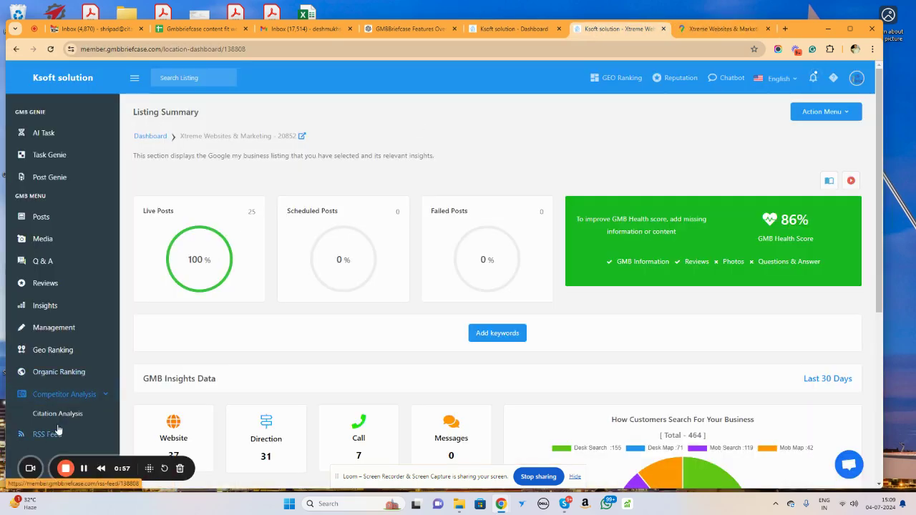
left_click(705, 30)
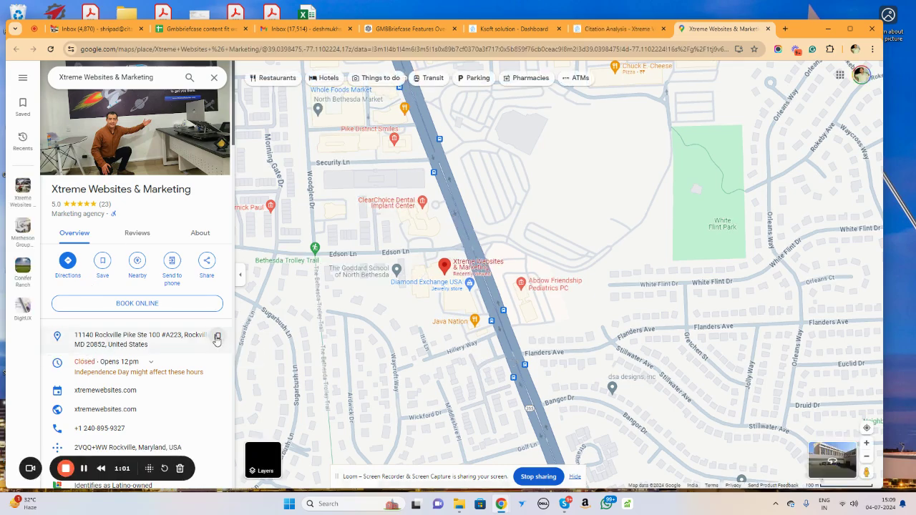
Step: Paste the business address into the city field, trim street and ZIP, and pick 'Rockville MD, United States'
left_click(499, 34)
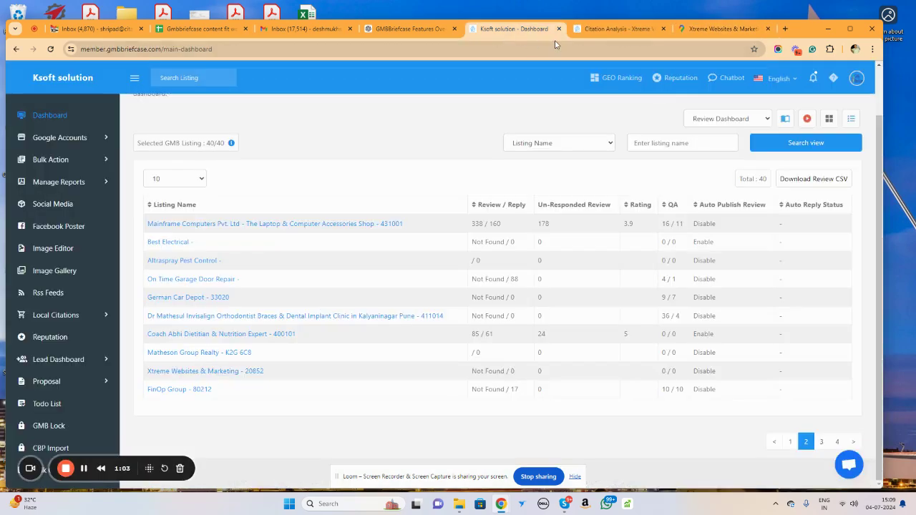
left_click(617, 28)
left_click(628, 153)
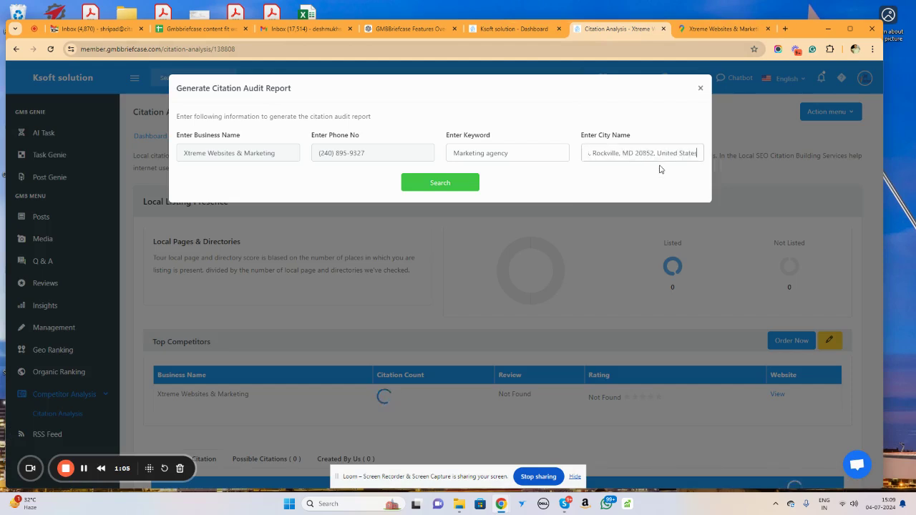
key("ctrl+v")
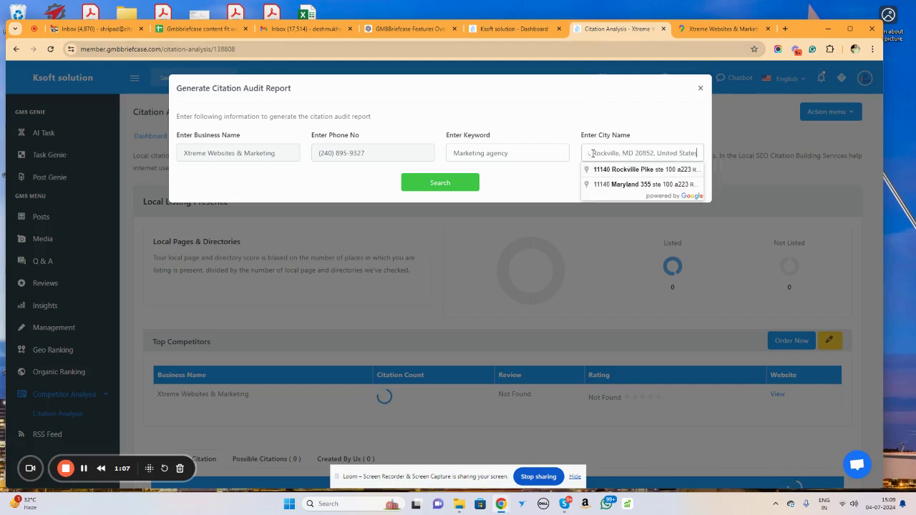
left_click_drag(591, 153, 491, 159)
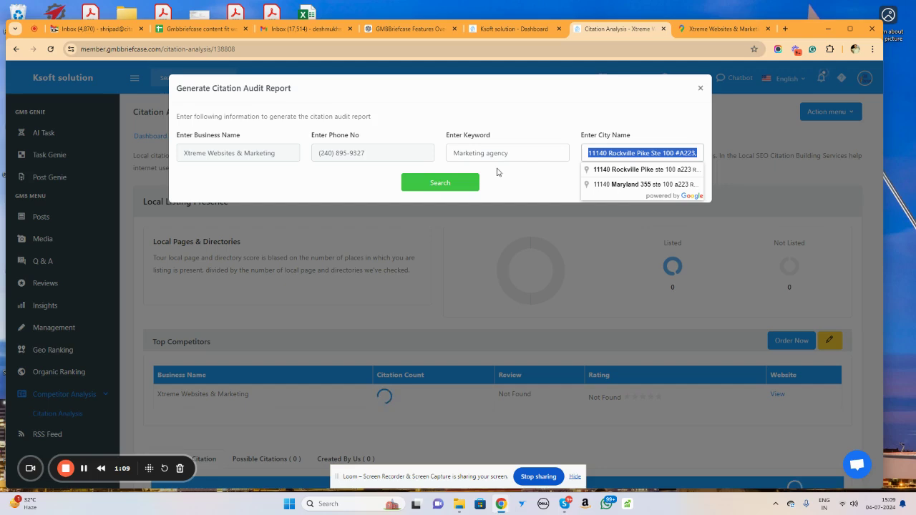
key("BackSpace")
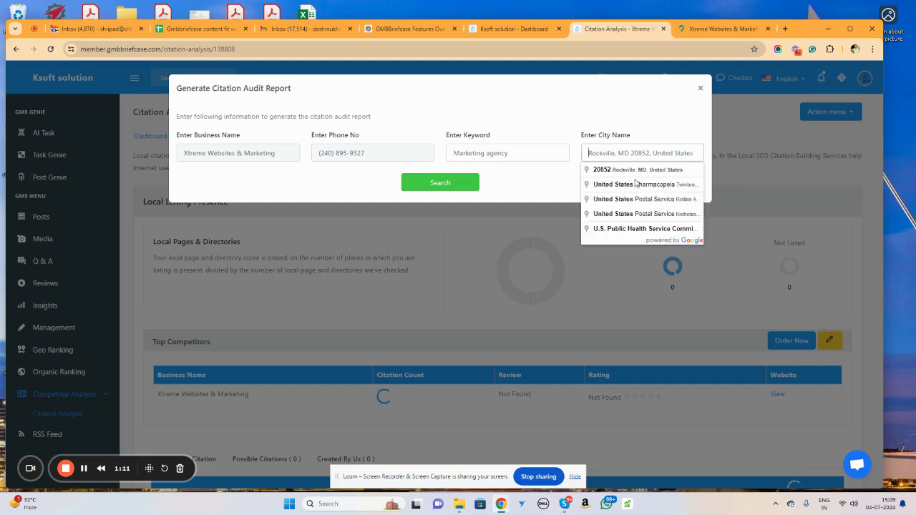
left_click_drag(618, 153, 651, 149)
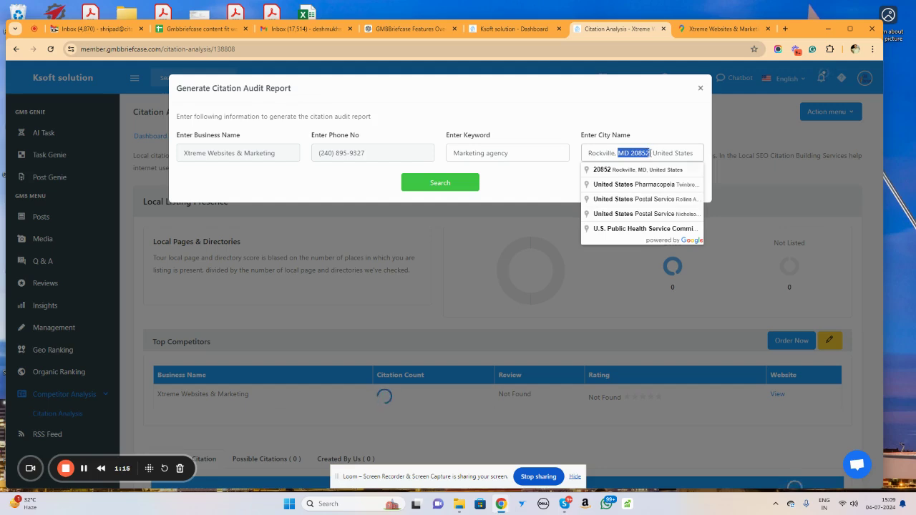
key("BackSpace")
type("MD")
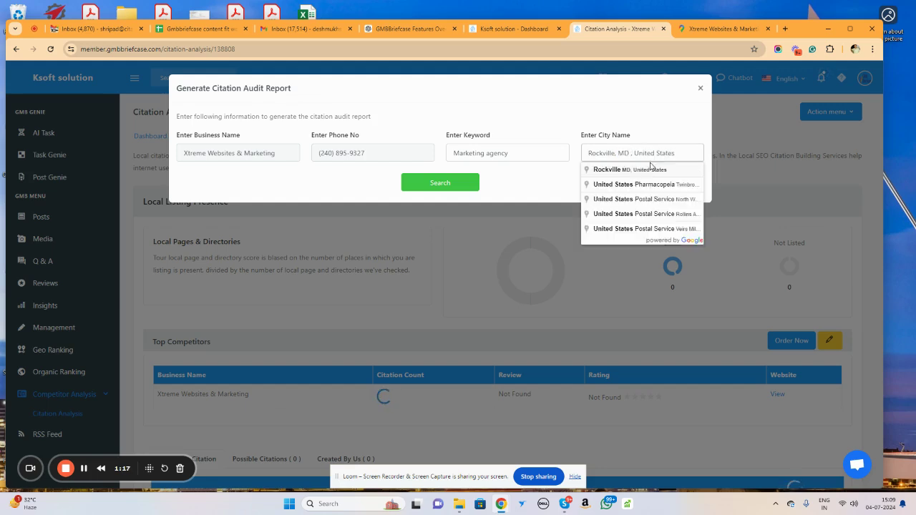
left_click(646, 171)
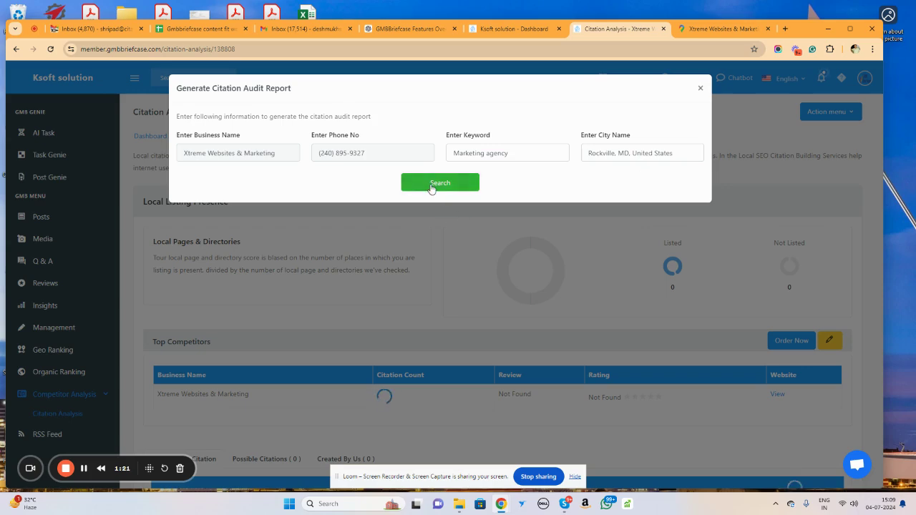
Step: Search Rockville competitors and select Marstudio, Nu Gen Digital and Key Acquisition Partners
left_click(430, 185)
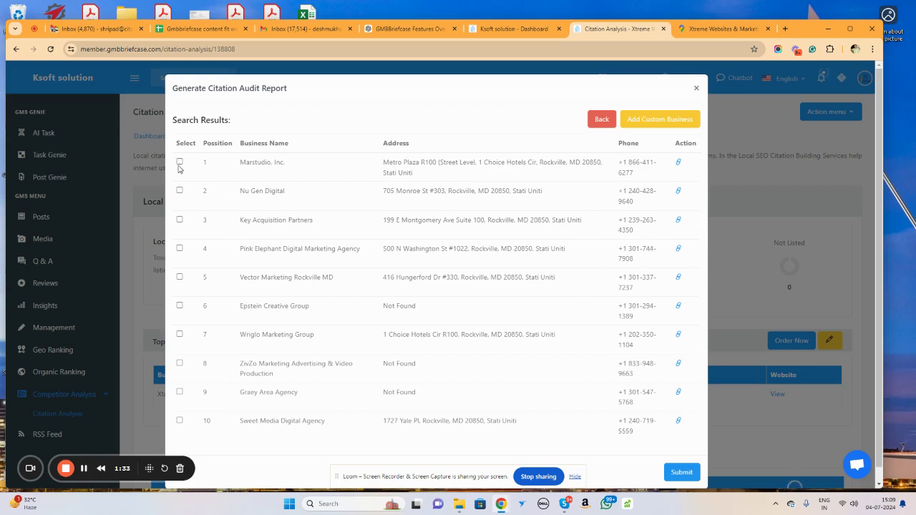
left_click(179, 162)
left_click(180, 190)
left_click(179, 220)
scroll(204, 286, "down", 1)
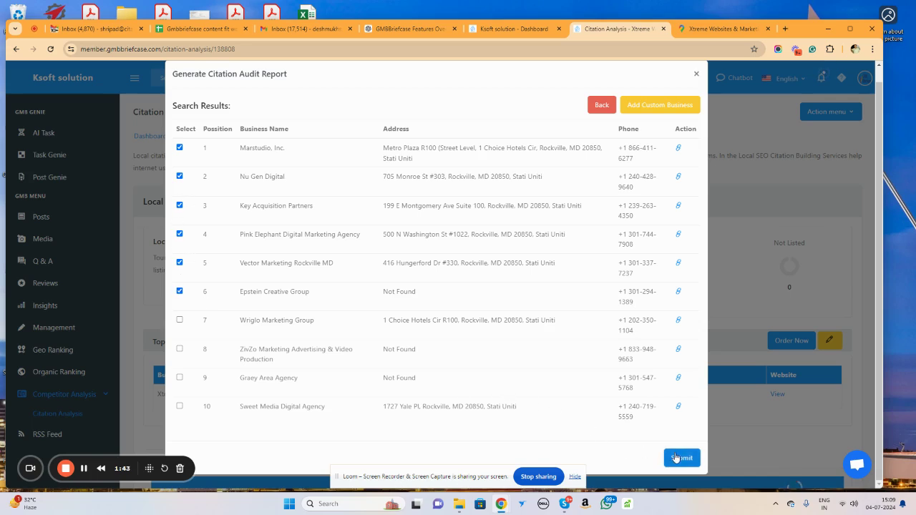
Step: Dismiss the four-competitor limit warning, drop Epstein Creative Group, and submit the four competitors
left_click(680, 458)
left_click(456, 293)
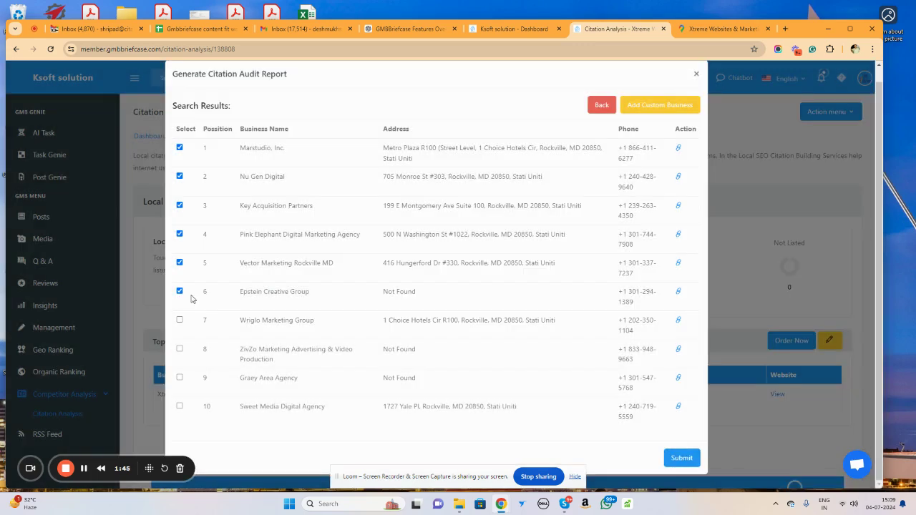
left_click(179, 291)
left_click(672, 461)
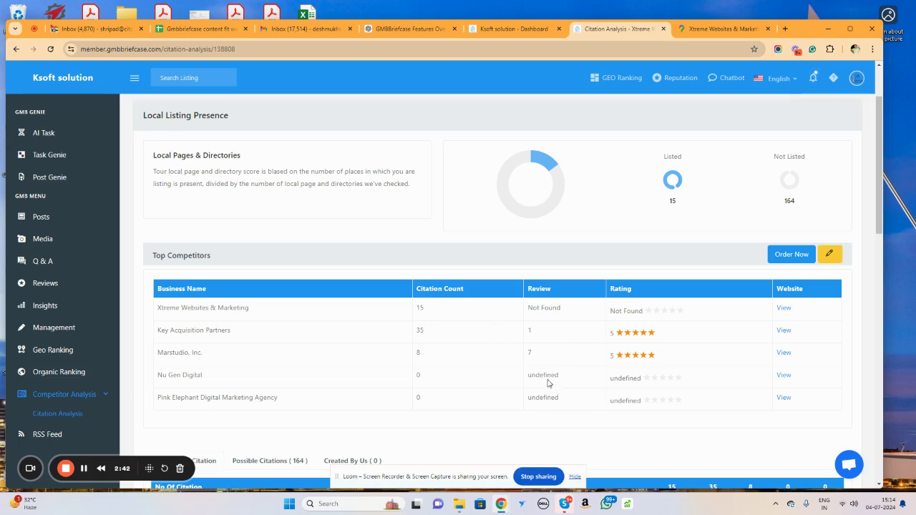
scroll(565, 407, "down", 3)
scroll(609, 389, "down", 1)
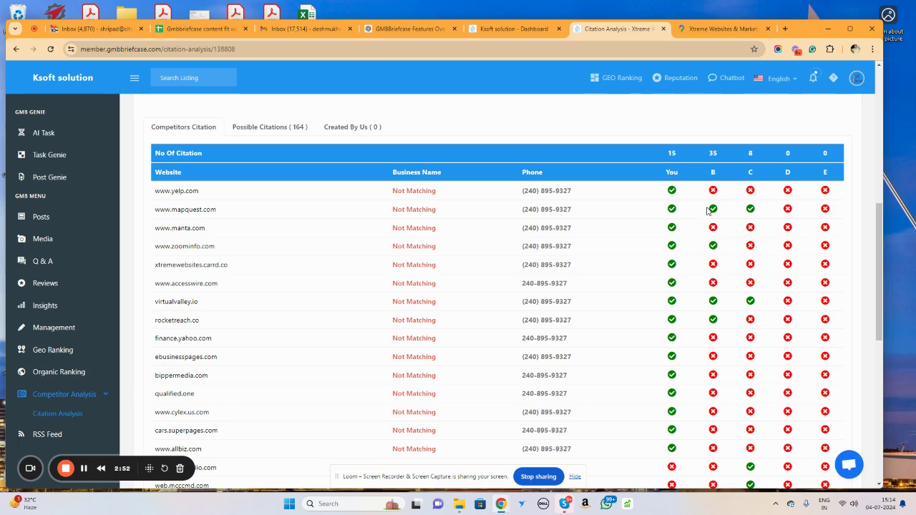
scroll(699, 318, "up", 1)
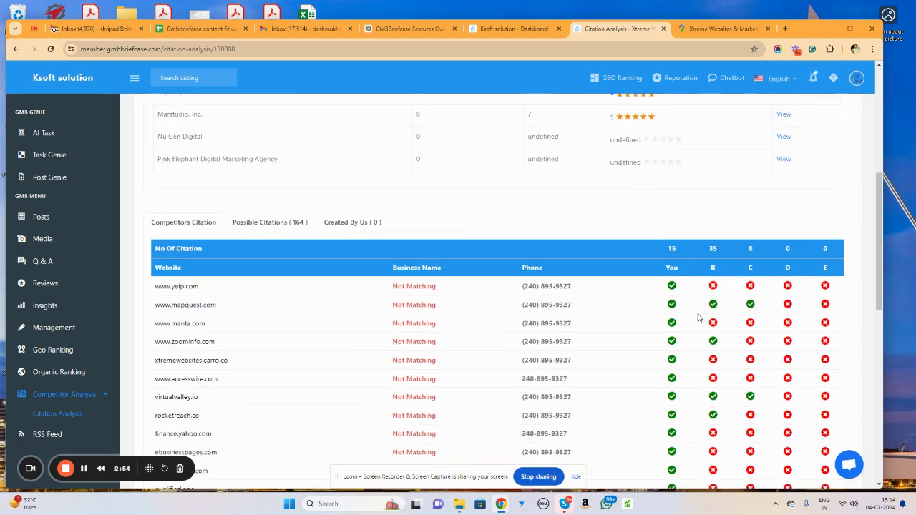
scroll(698, 318, "down", 2)
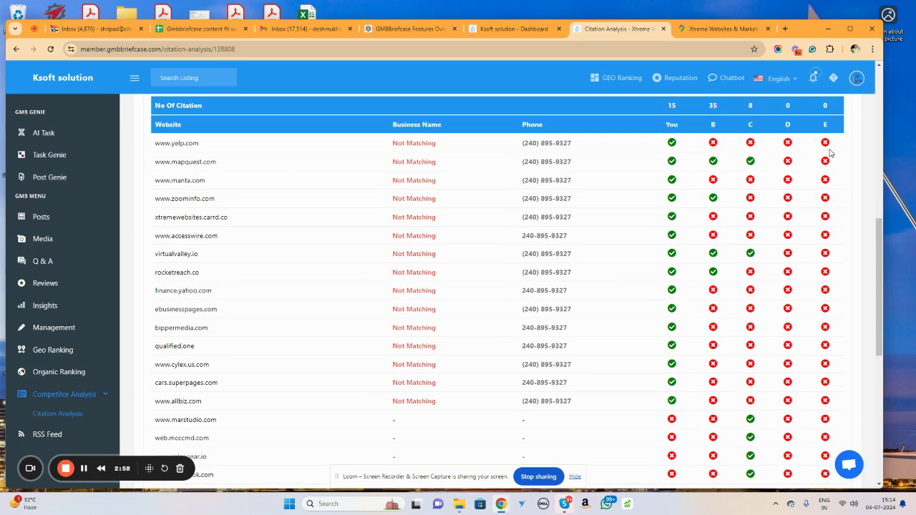
scroll(601, 204, "up", 2)
scroll(708, 245, "up", 6)
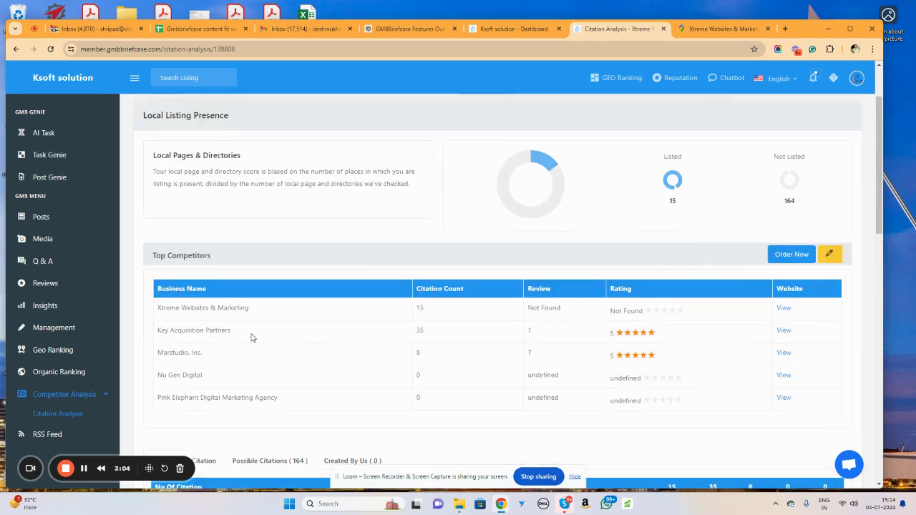
scroll(333, 353, "down", 8)
scroll(524, 326, "up", 1)
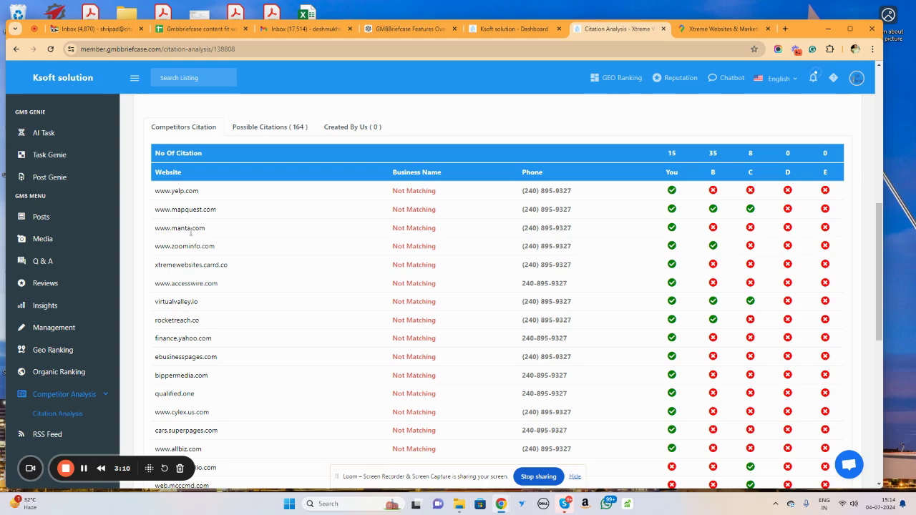
scroll(204, 257, "down", 3)
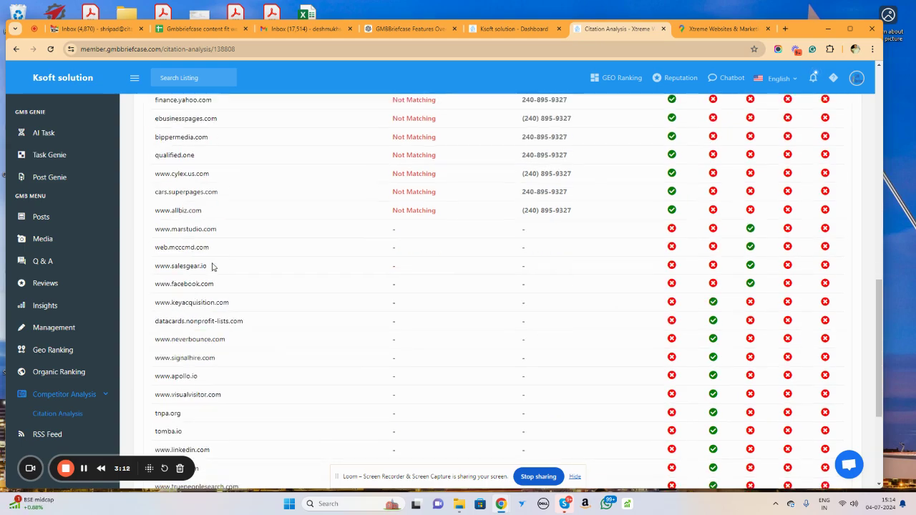
scroll(213, 269, "down", 3)
scroll(216, 274, "up", 3)
scroll(216, 272, "up", 3)
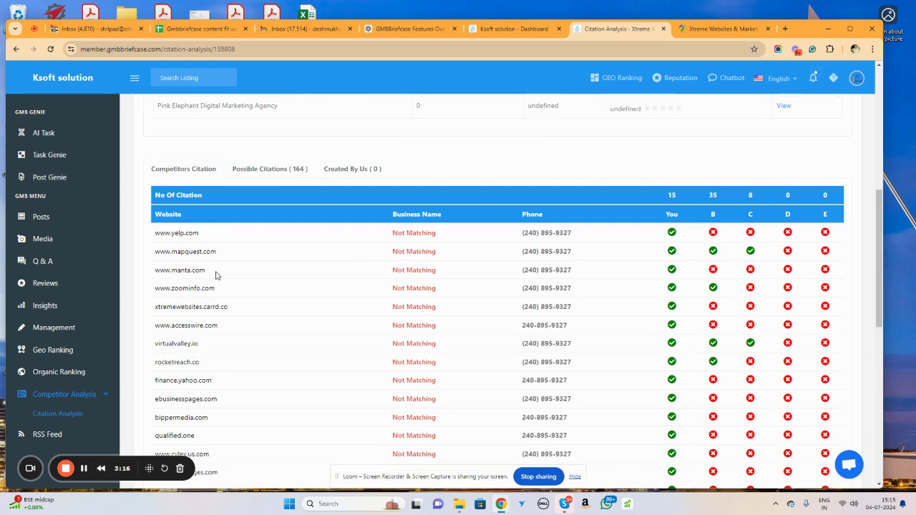
Step: Browse the 164 possible citations, open zipleaf.us via Fix Now, then view the empty Created By Us list
left_click(286, 170)
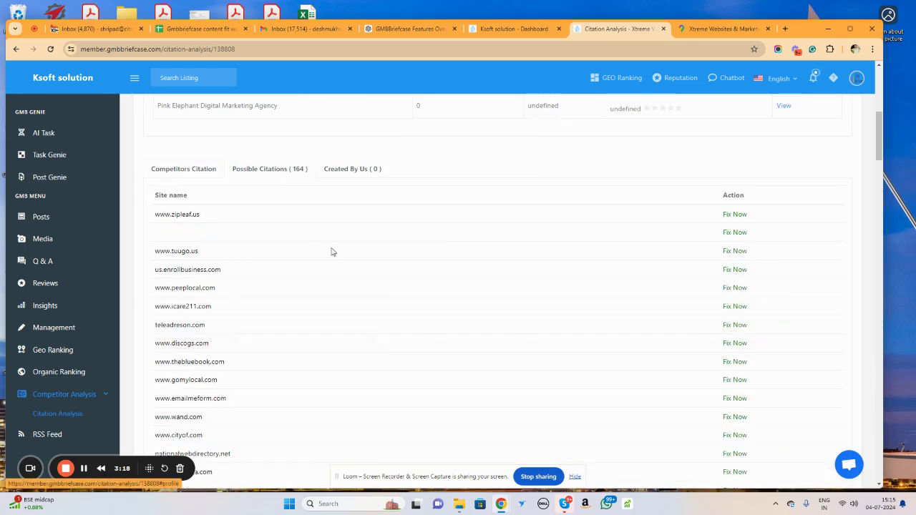
left_click(733, 215)
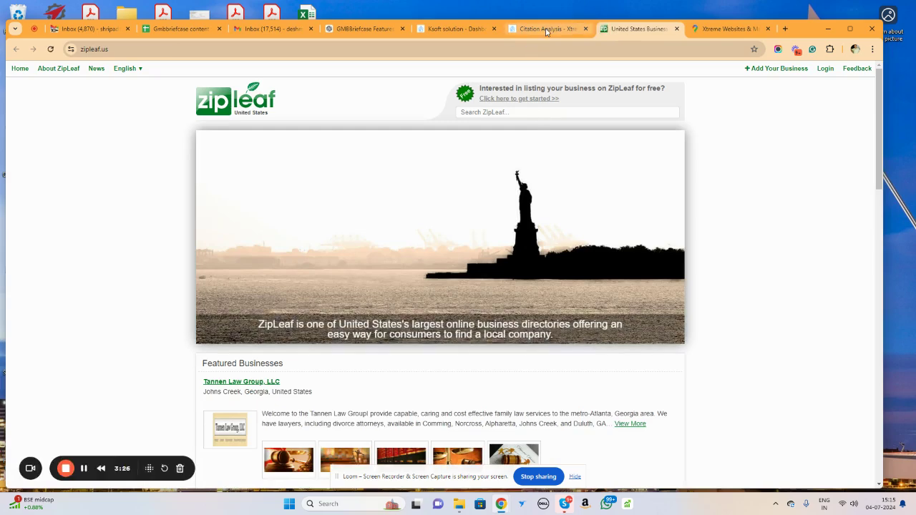
left_click(549, 31)
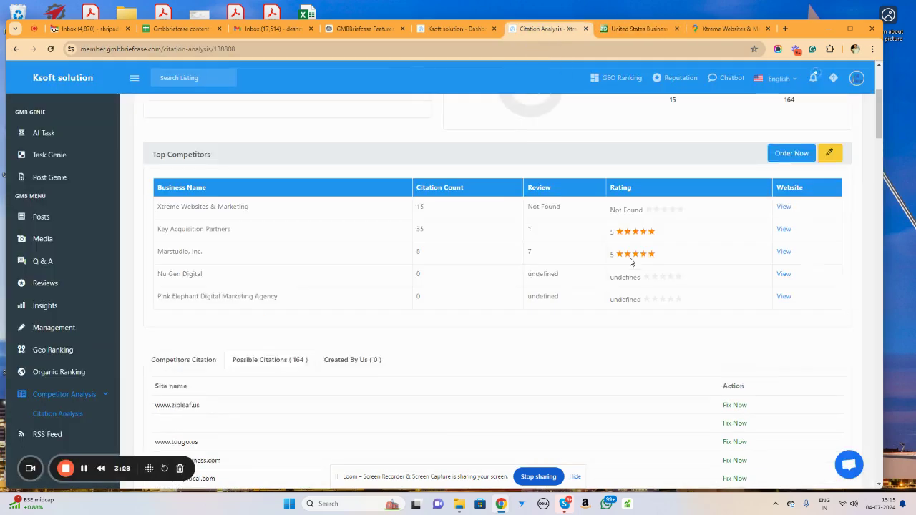
left_click(372, 367)
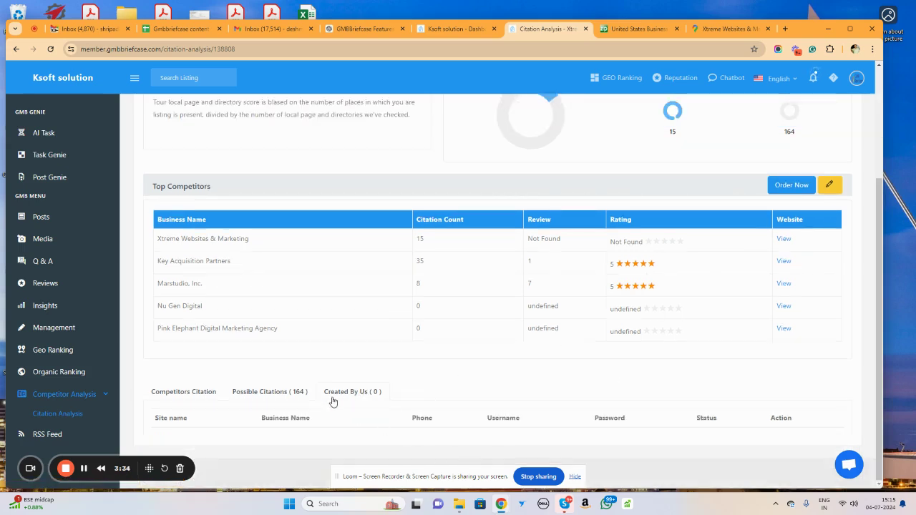
scroll(493, 385, "up", 3)
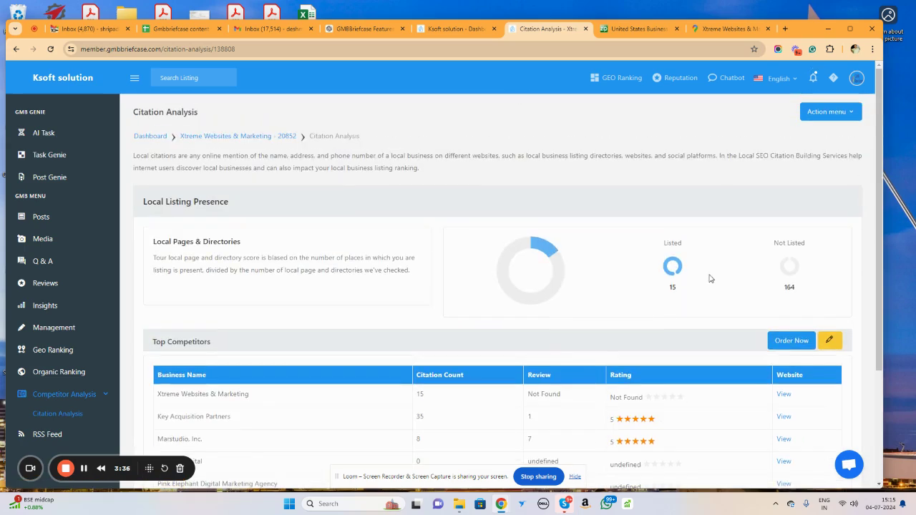
Step: Export the citation report from the Action menu as Xtreme Websites & Marketing_2024-07-04.csv
left_click(849, 115)
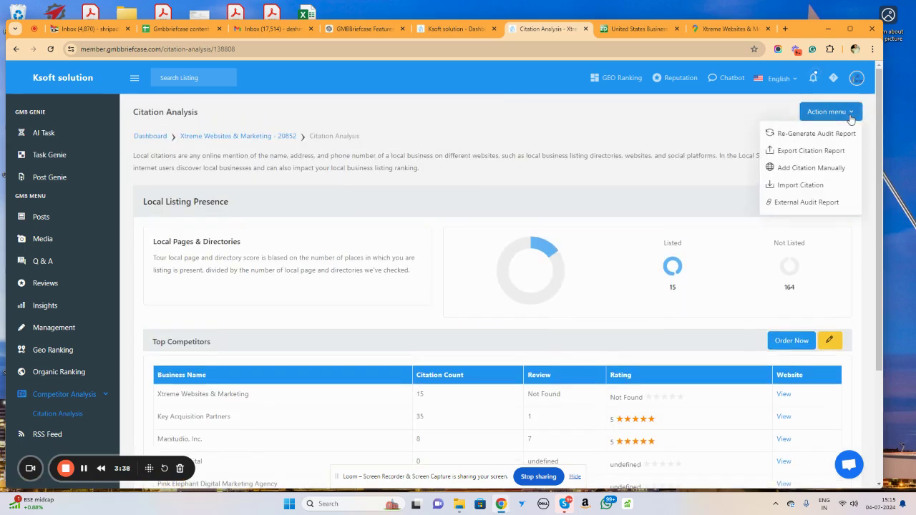
scroll(458, 315, "down", 2)
scroll(486, 309, "up", 2)
left_click(814, 158)
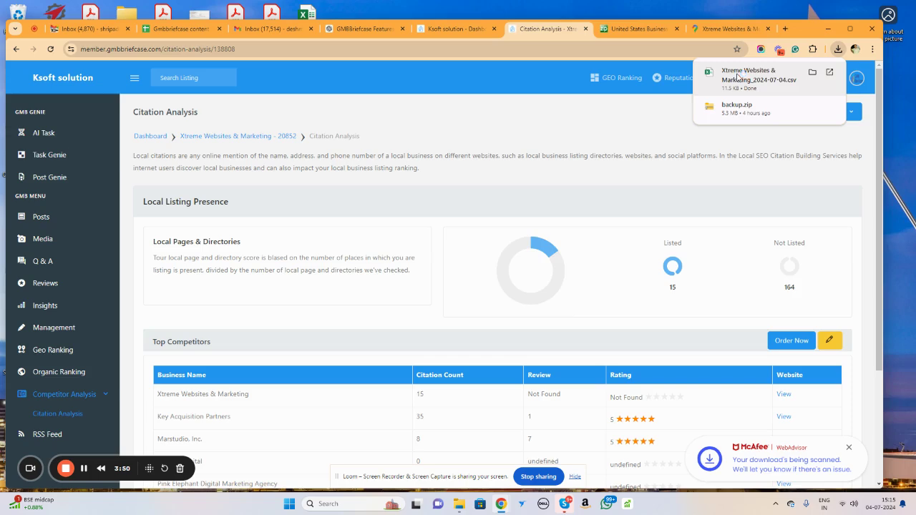
Step: Open the downloaded CSV in Excel past the format warning and view the Possible Citation Sheet
left_click(741, 74)
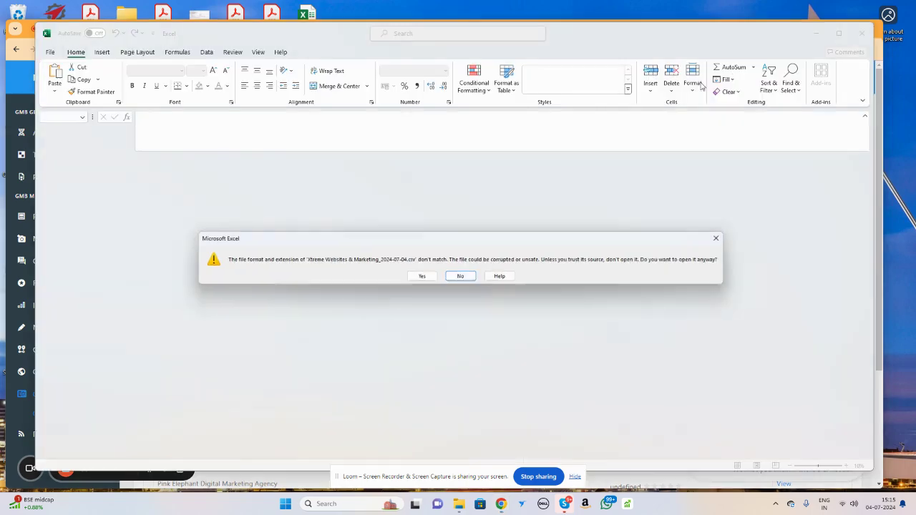
left_click(423, 278)
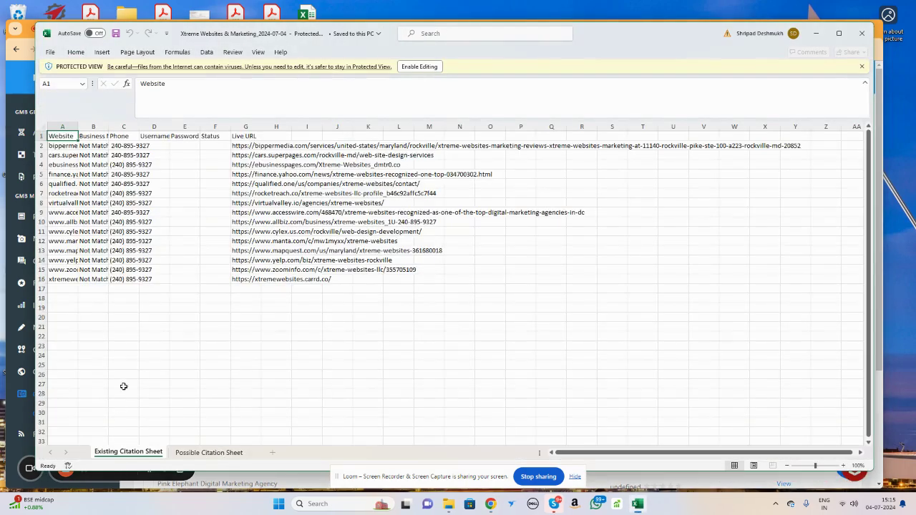
left_click(208, 451)
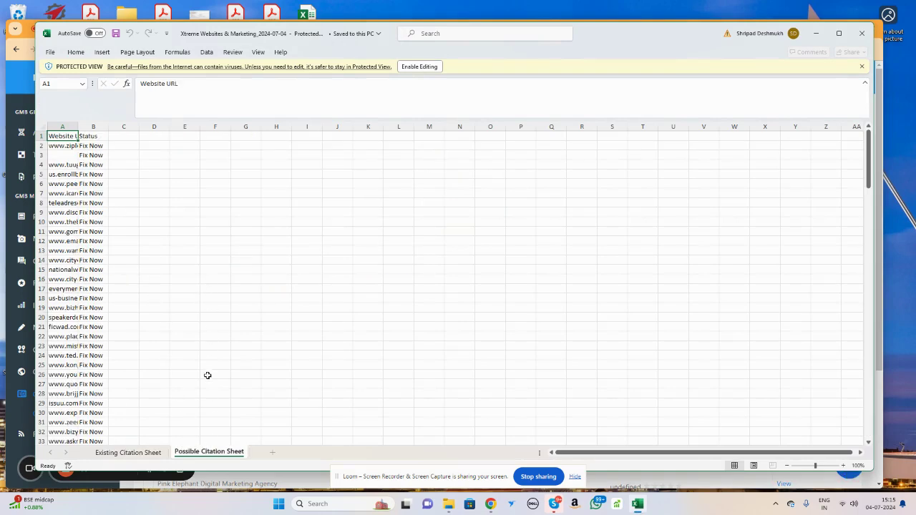
left_click(861, 33)
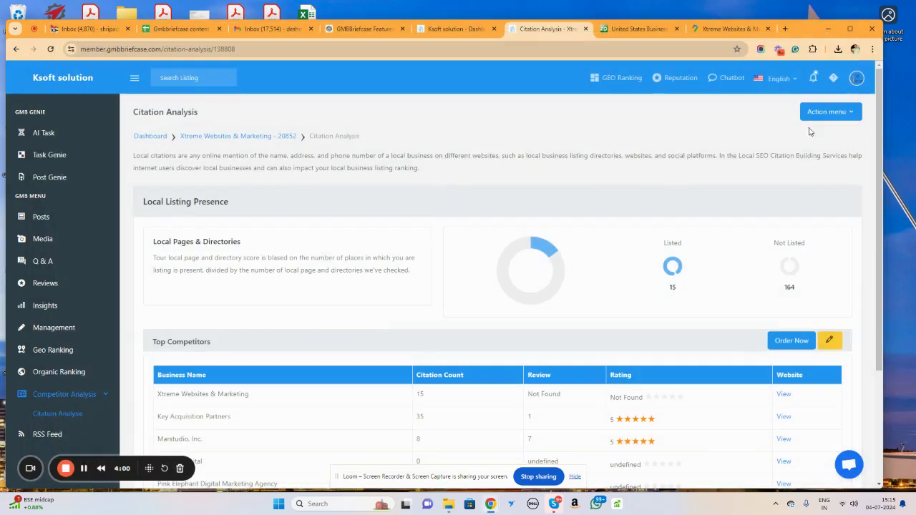
left_click(842, 113)
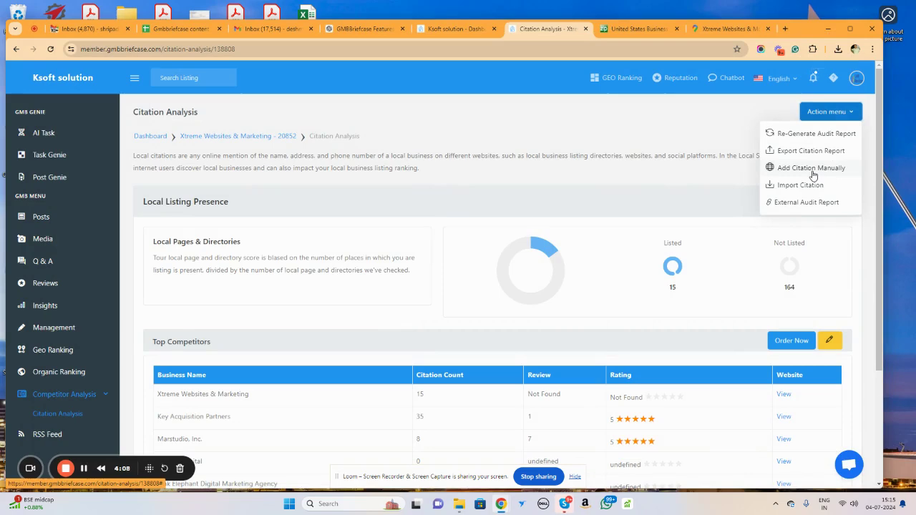
left_click(811, 169)
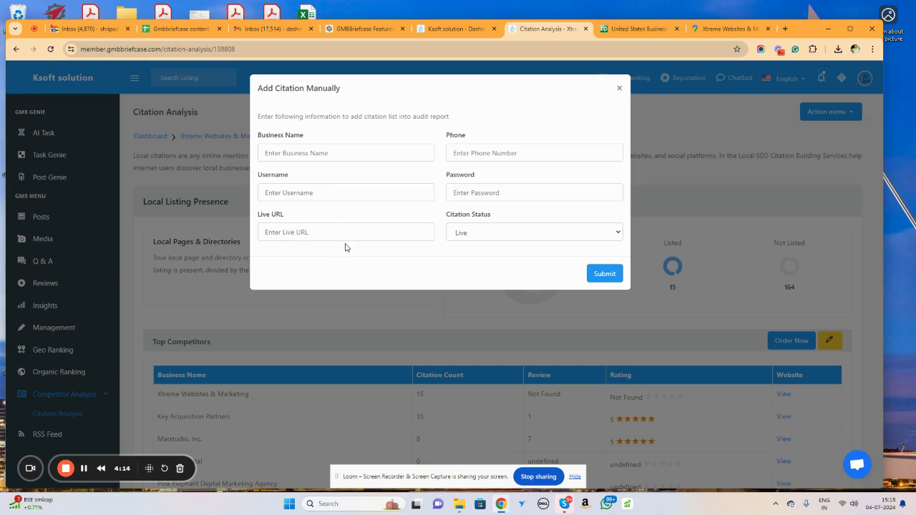
left_click(459, 236)
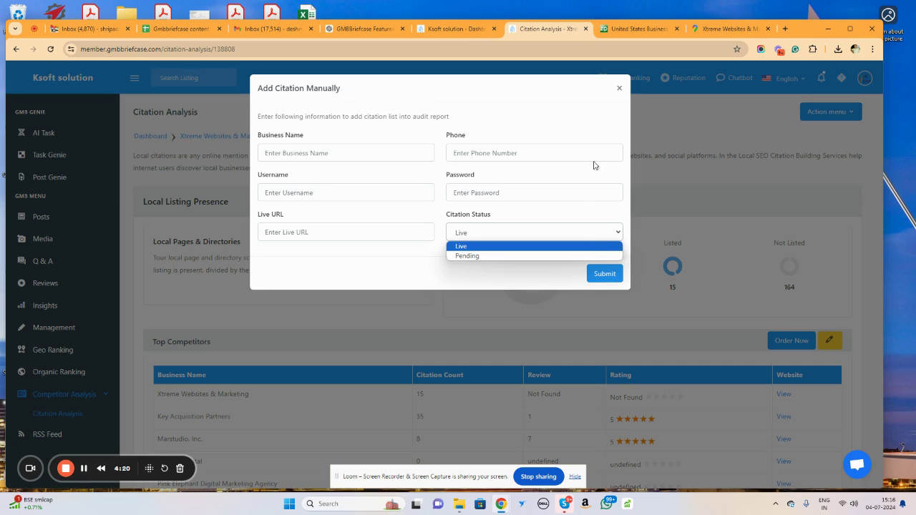
left_click(619, 93)
left_click(618, 93)
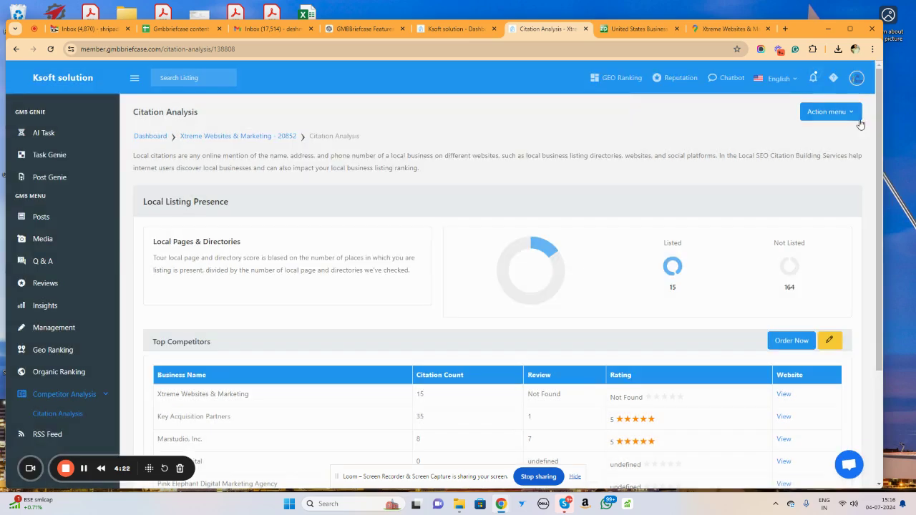
Step: Generate the External Audit Report from the Action menu, then return to the Citation Analysis tab
left_click(833, 115)
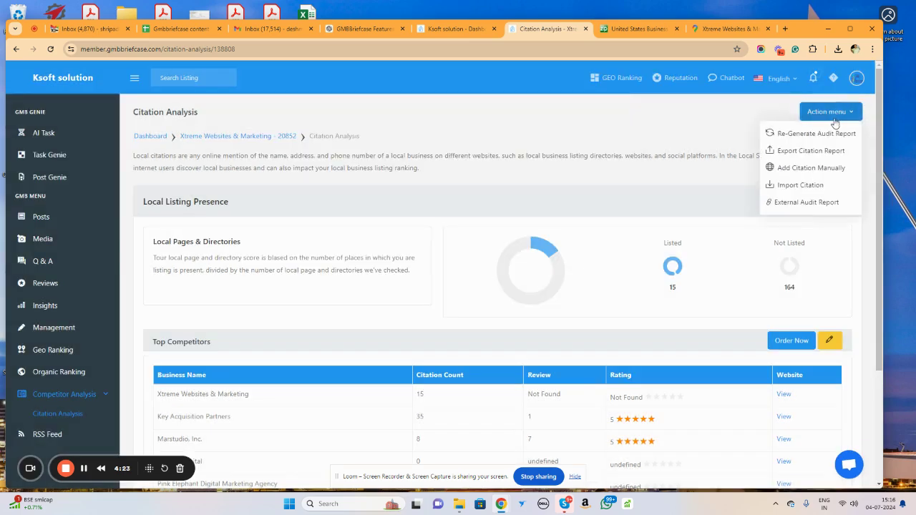
left_click(803, 204)
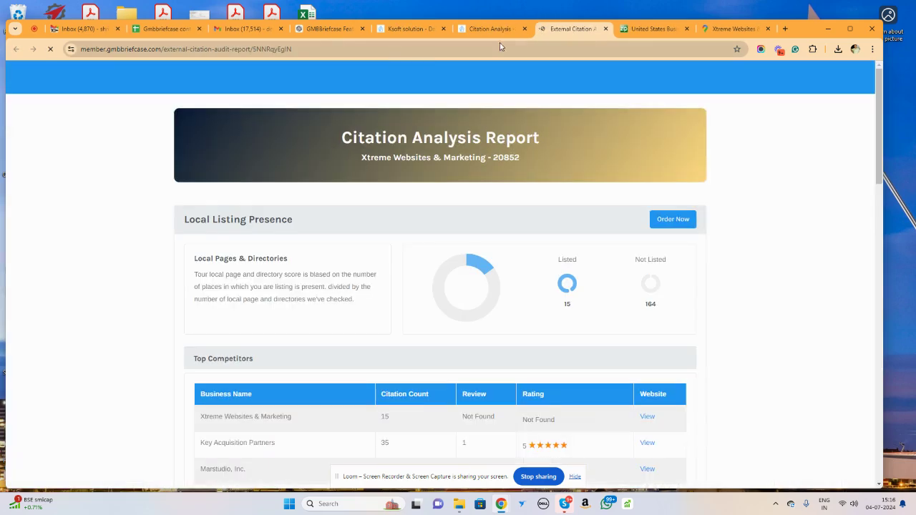
left_click(509, 30)
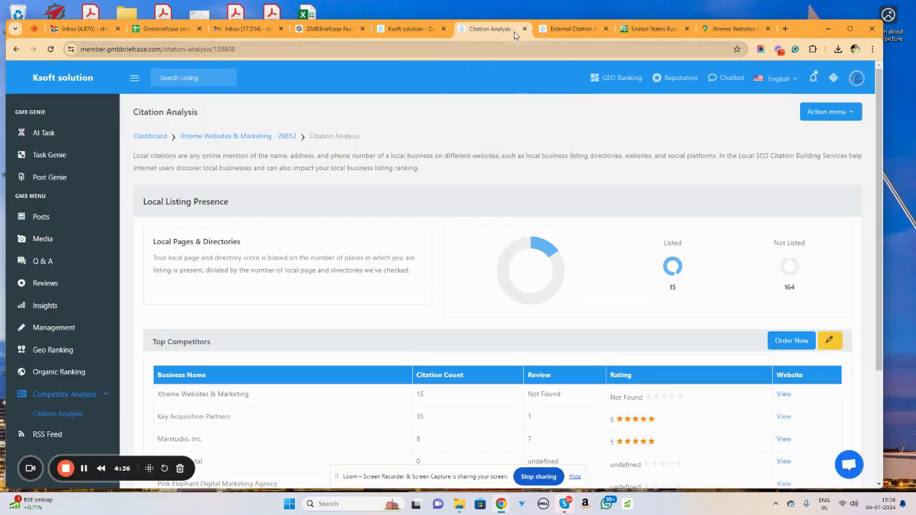
Step: Inspect the Order Now button's text and PayPal link settings unchanged, then view the external report
left_click(831, 344)
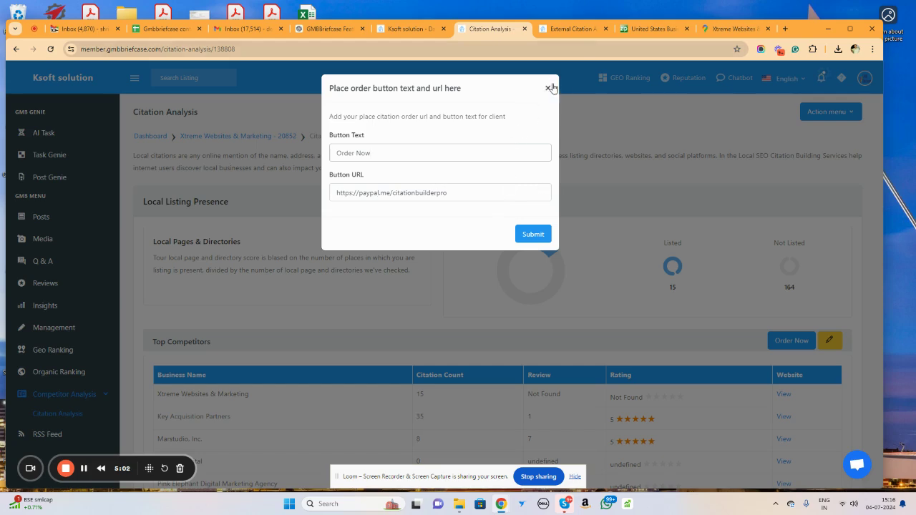
left_click(548, 88)
left_click(572, 30)
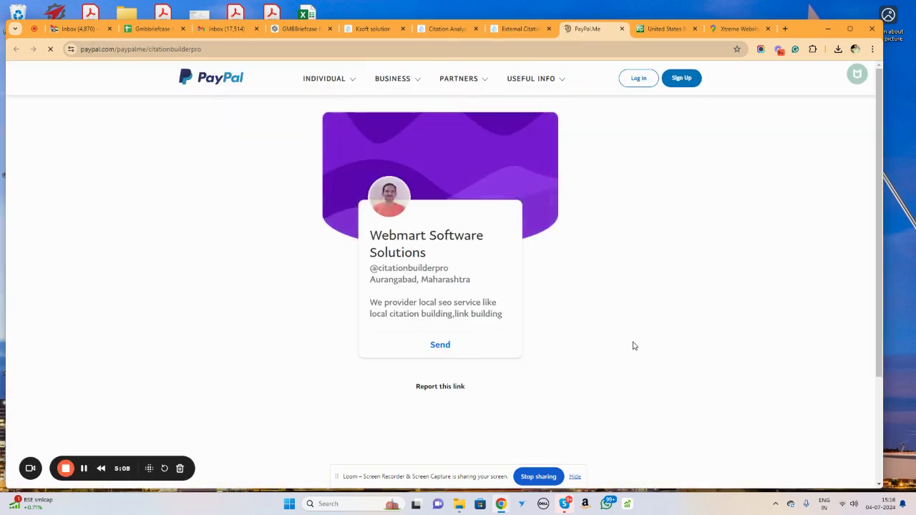
Step: Review the Webmart Software Solutions PayPal.Me page, then go back through the external report to Citation Analysis
scroll(608, 354, "down", 2)
scroll(583, 307, "up", 3)
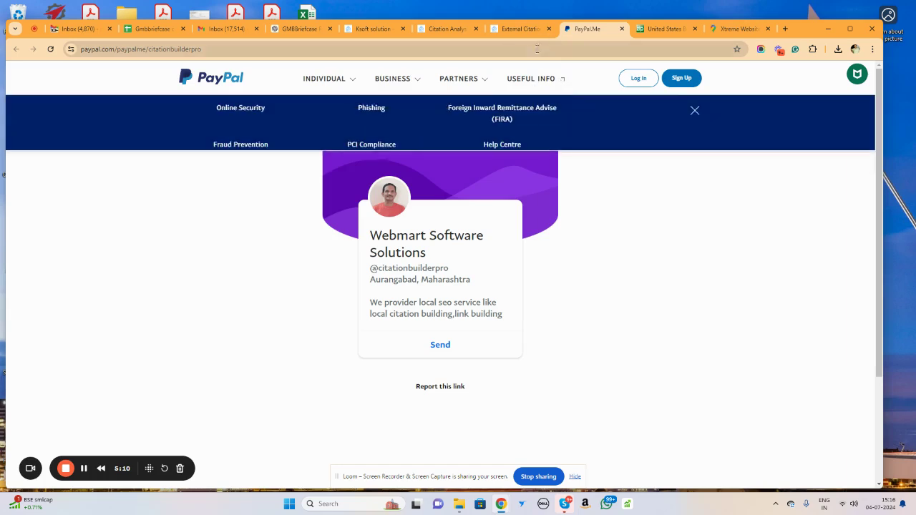
left_click(517, 29)
left_click(442, 28)
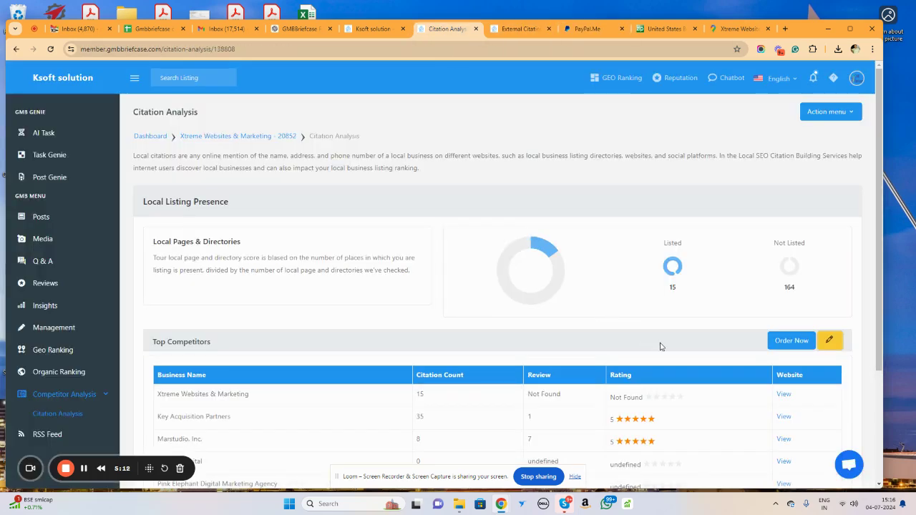